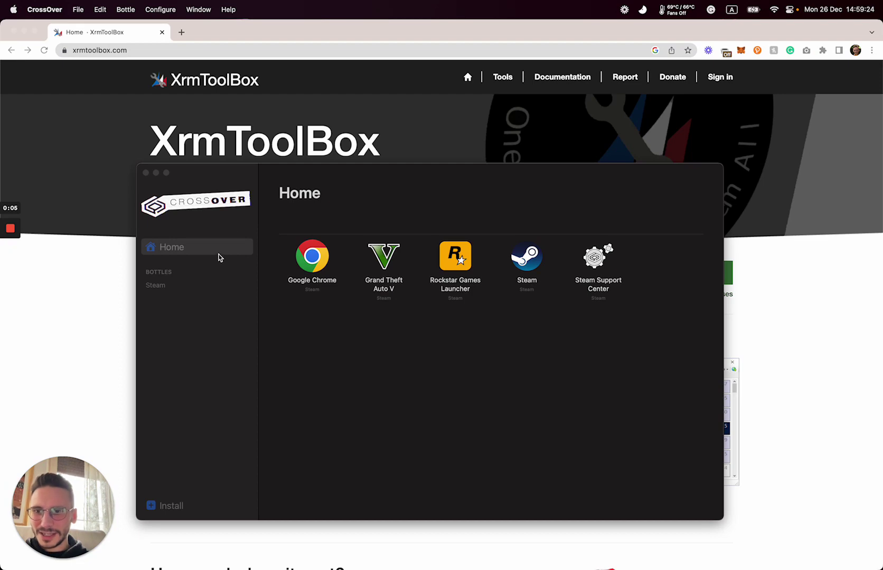
- Bring the CrossOver window showing the Steam bottle's Home page to the front
click(244, 331)
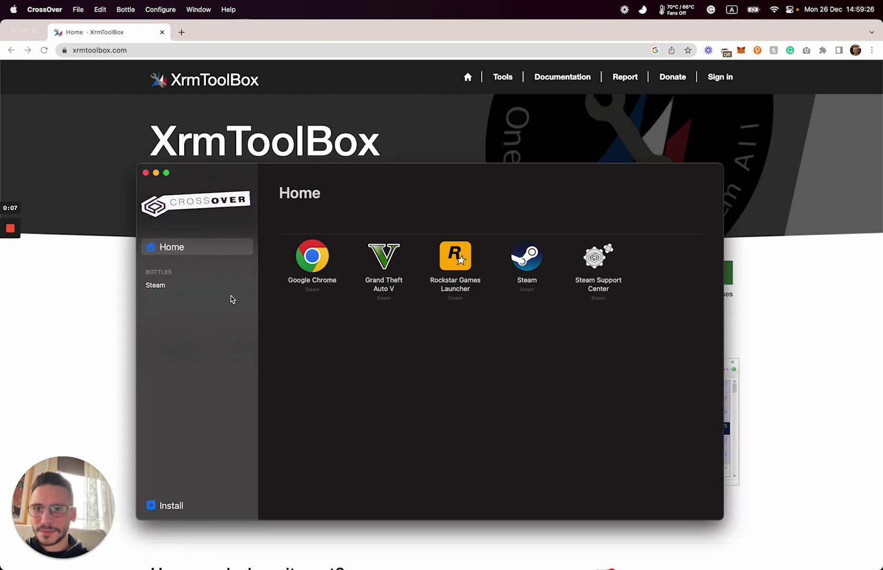
- Create a new Windows 7 64-bit bottle named windows7x64
click(126, 10)
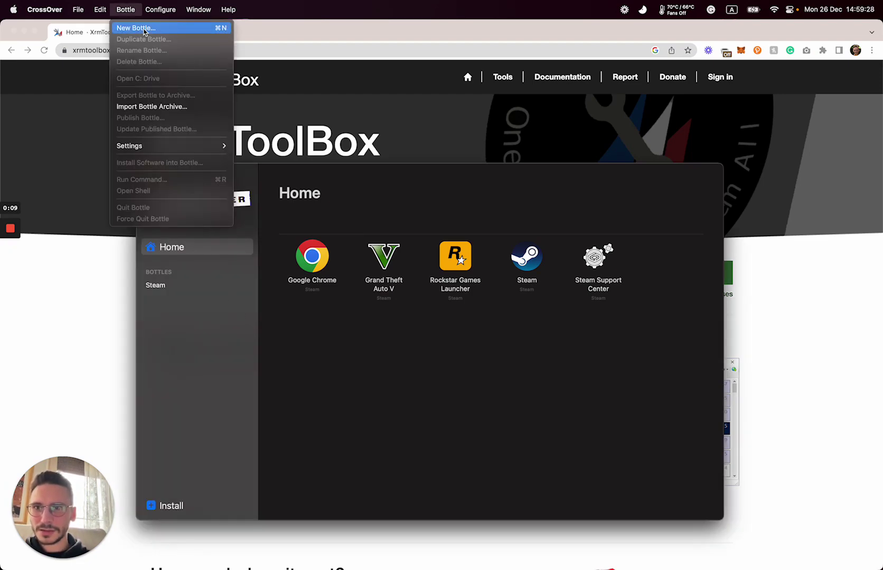
click(139, 28)
click(446, 327)
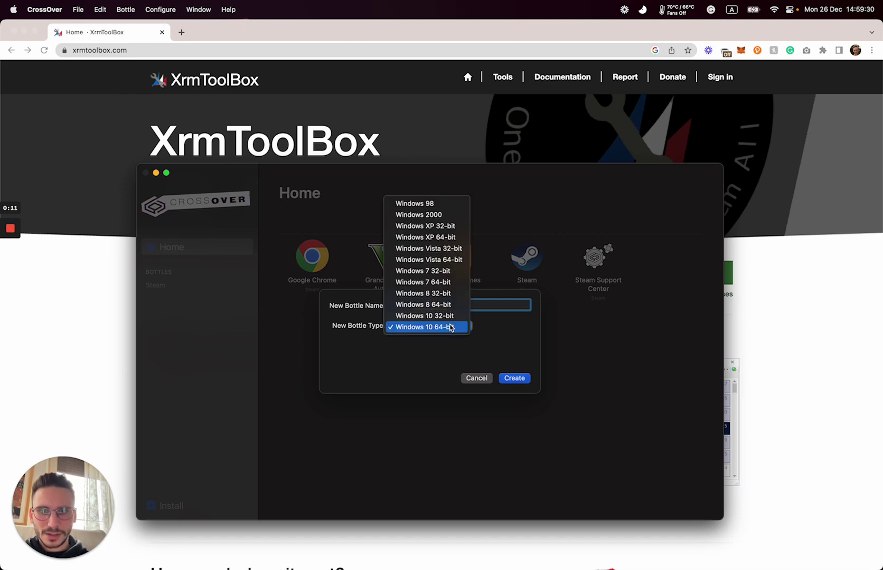
click(448, 283)
text(windows7x)
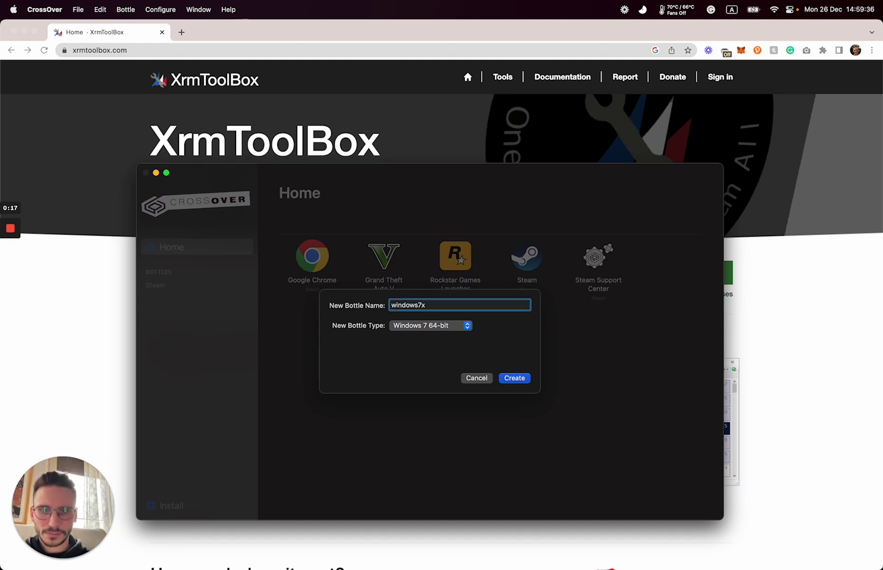
text(64)
click(515, 378)
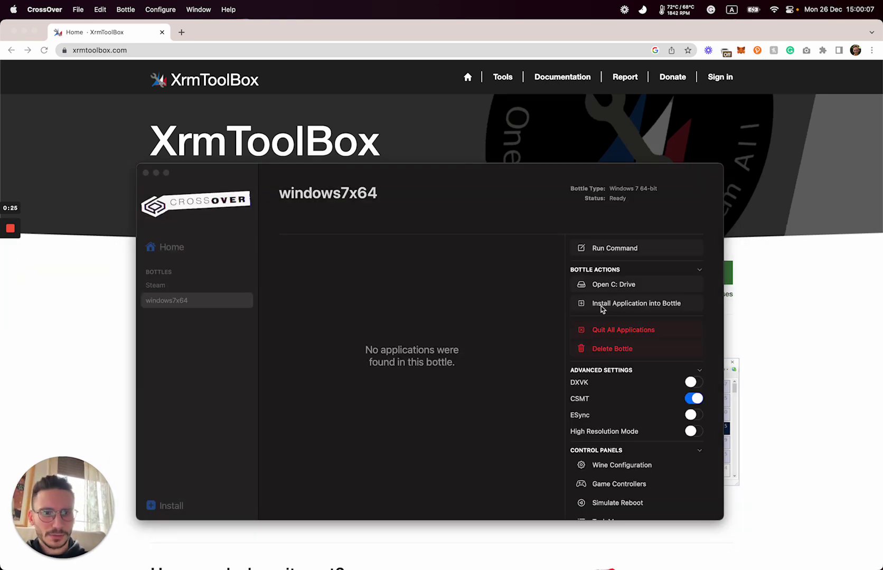
- Search for '.net 4.8' and start installing Microsoft .NET Framework 4.8 into windows7x64
click(616, 305)
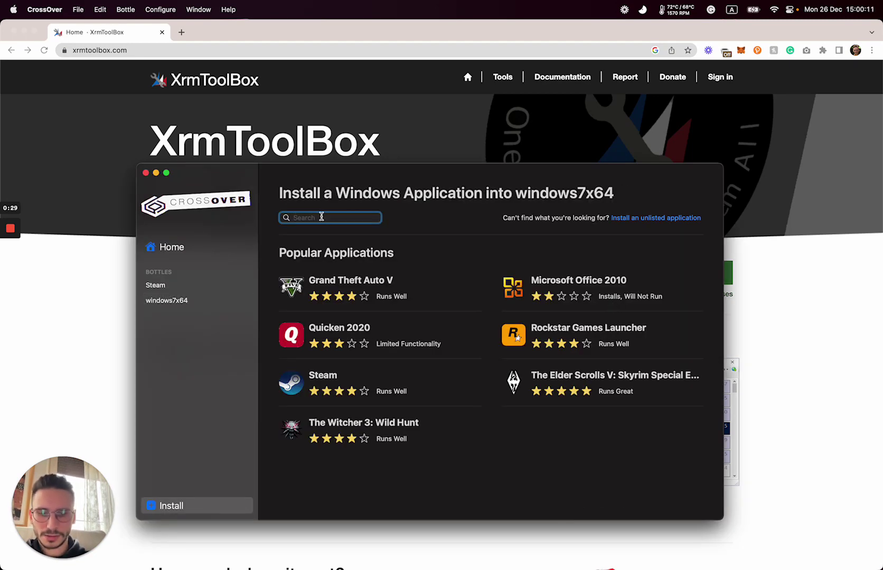
text(.net 4.8)
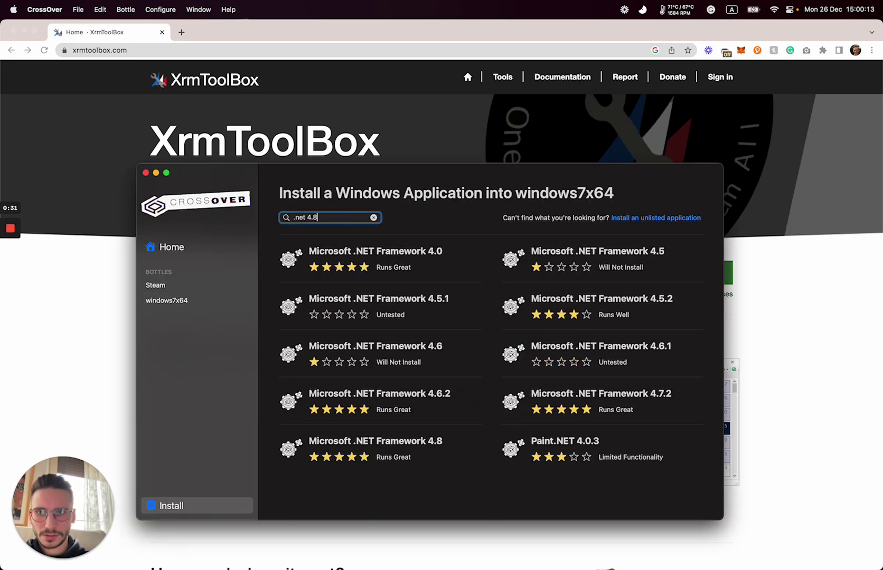
click(399, 255)
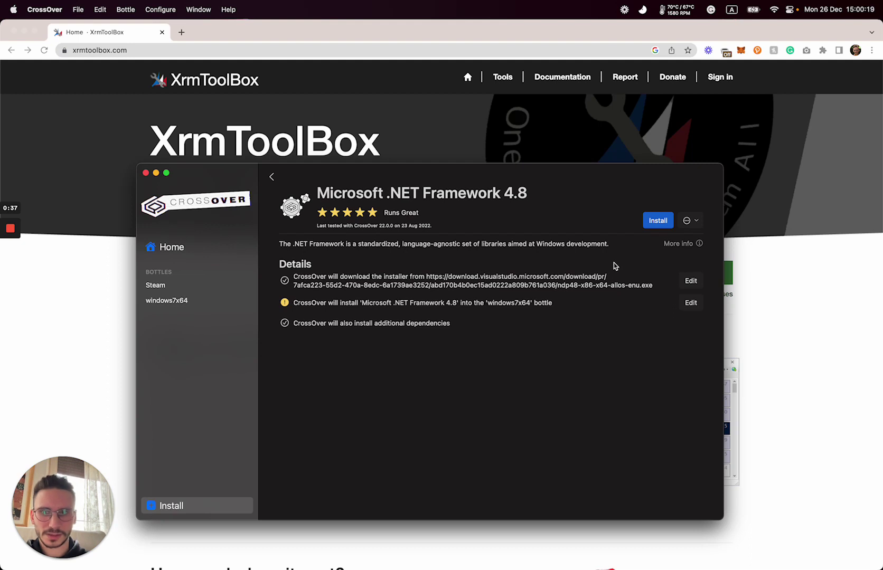
click(658, 221)
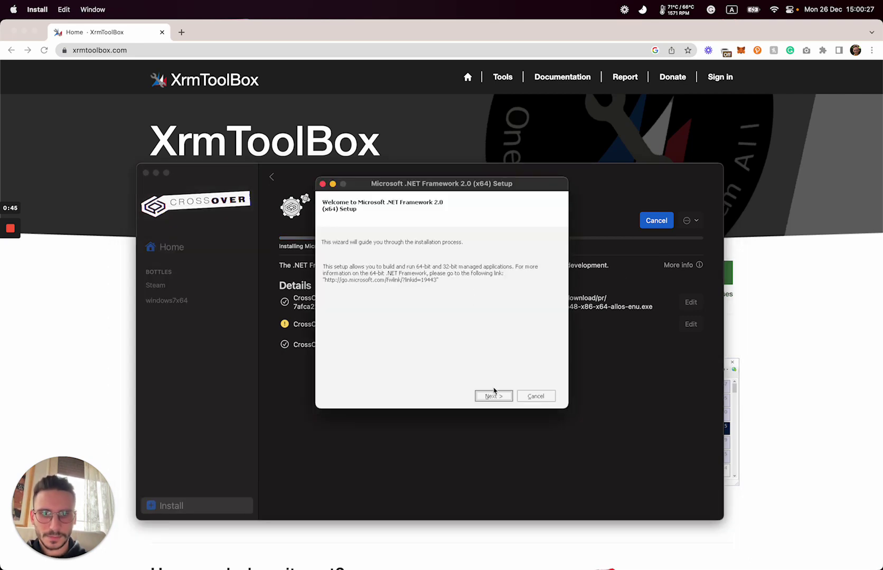
- Complete the .NET Framework 2.0 setup, accepting its license terms
click(494, 396)
click(433, 375)
click(493, 396)
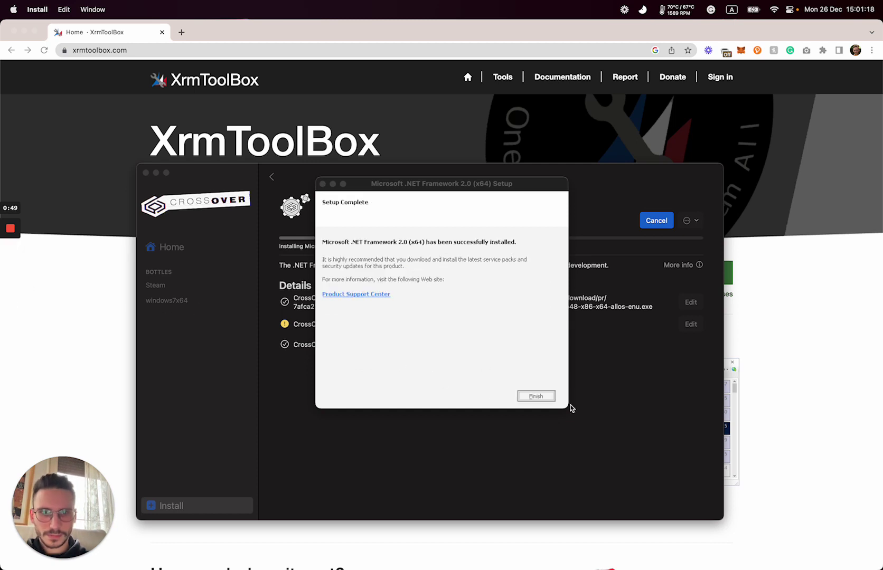
click(536, 396)
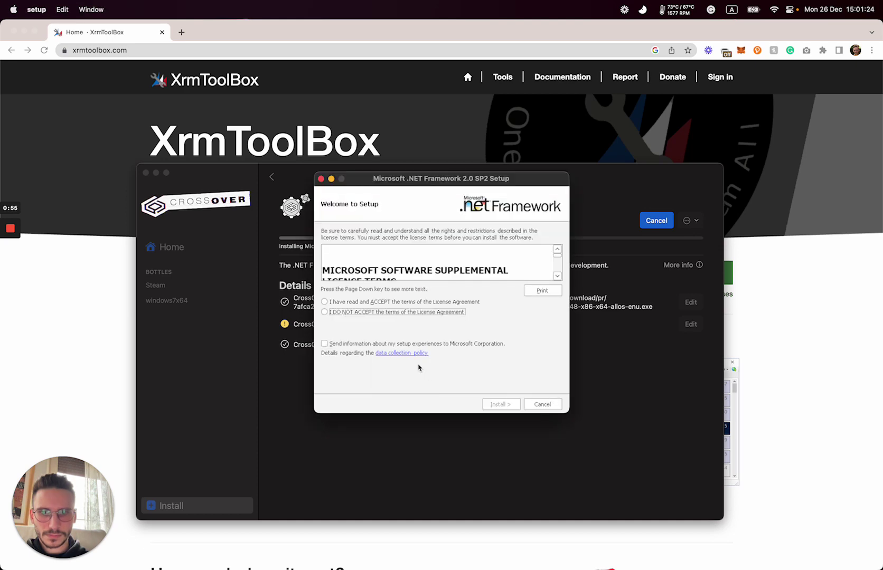
- Complete the .NET 2.0 SP2 setup, accepting its terms, and postpone the restart
click(385, 302)
click(501, 406)
mouse_move(9, 270)
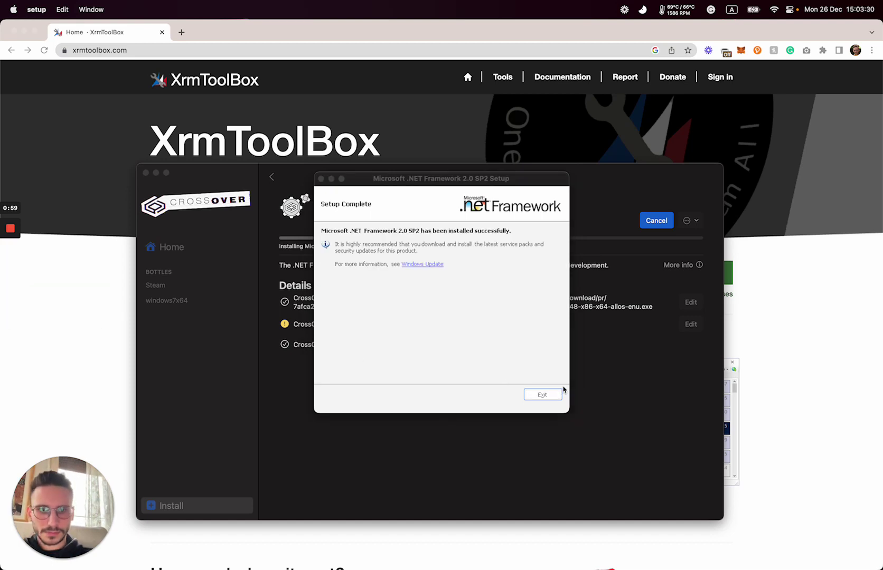
click(548, 394)
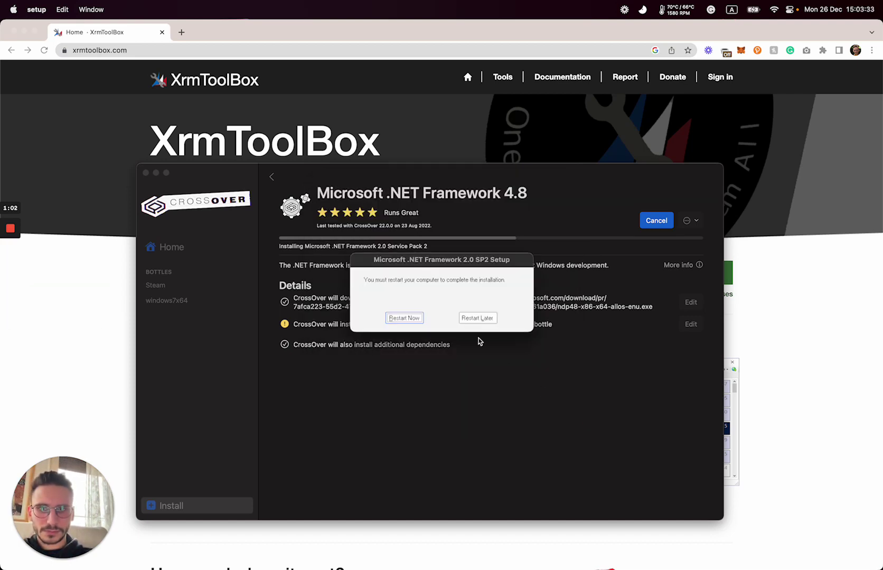
click(473, 319)
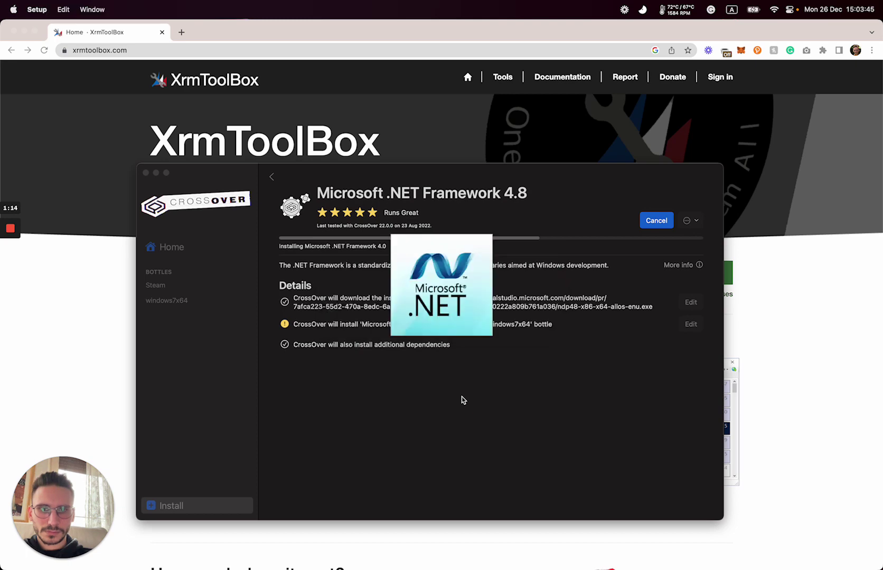
- Install .NET Framework 4 after accepting its license, and postpone the restart
click(370, 260)
click(493, 391)
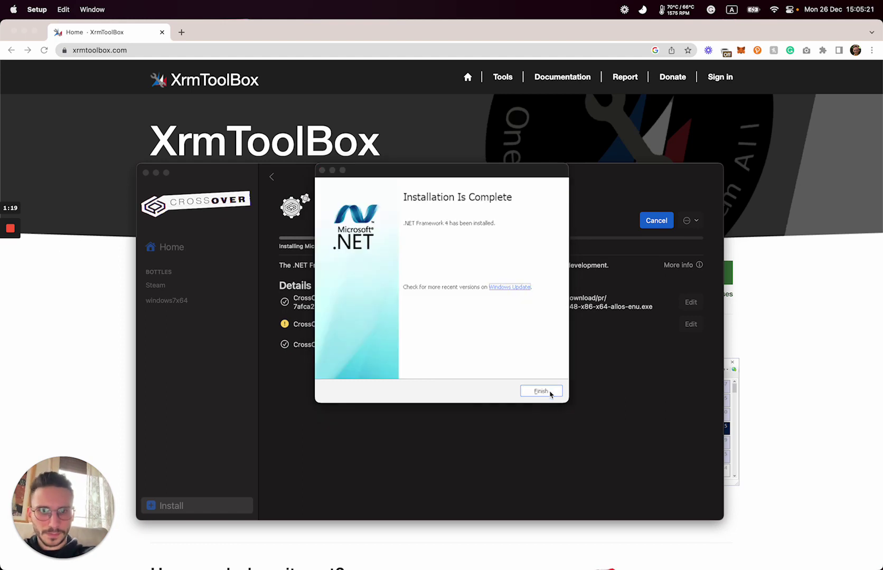
click(550, 391)
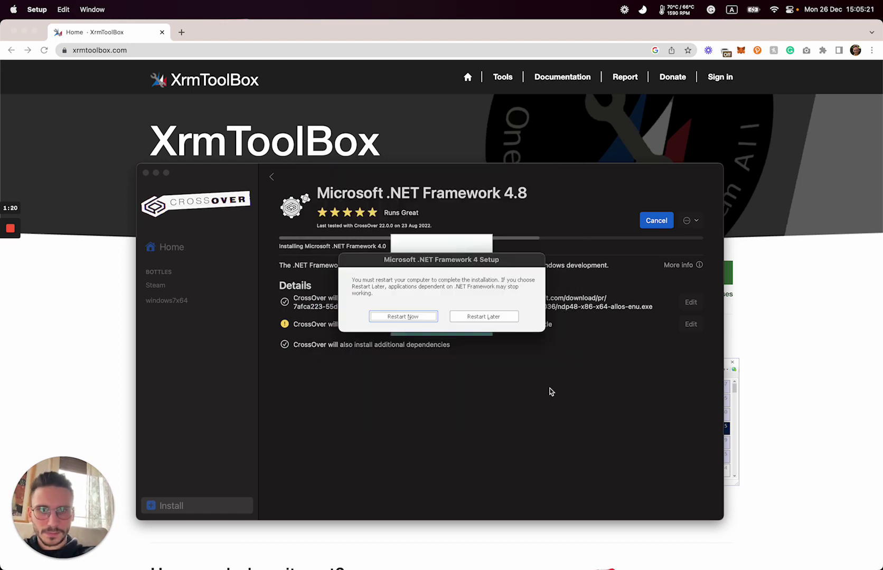
click(478, 315)
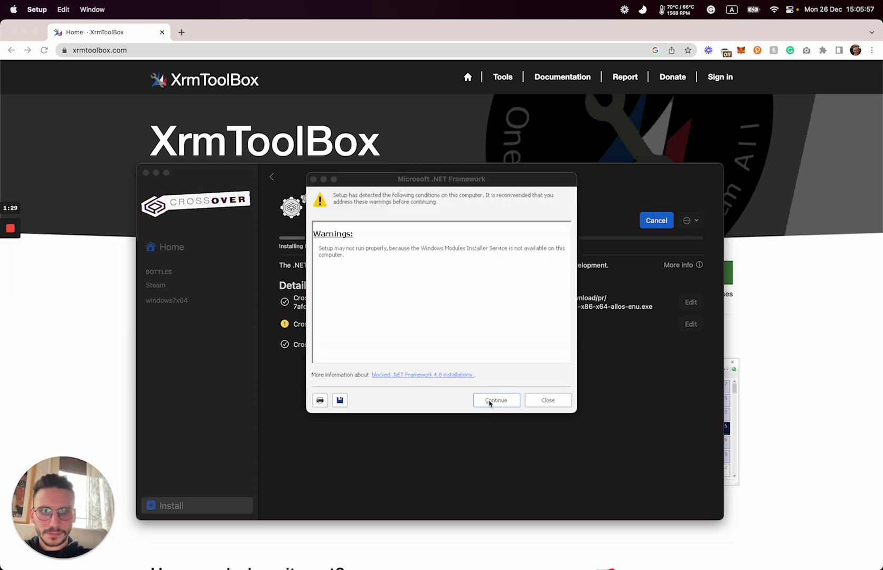
- Install .NET Framework 4.8 after accepting its license, and postpone the restart
click(490, 402)
click(340, 342)
click(504, 393)
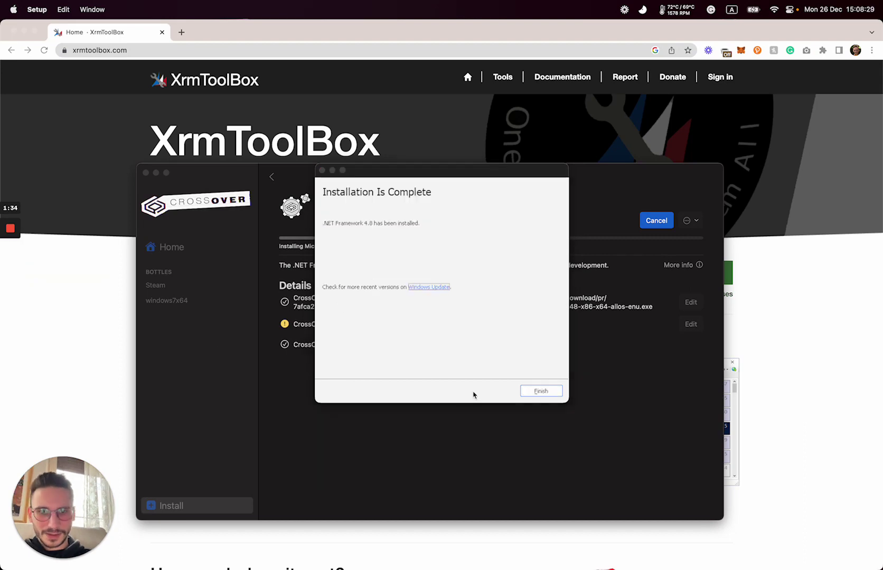
click(540, 391)
click(485, 316)
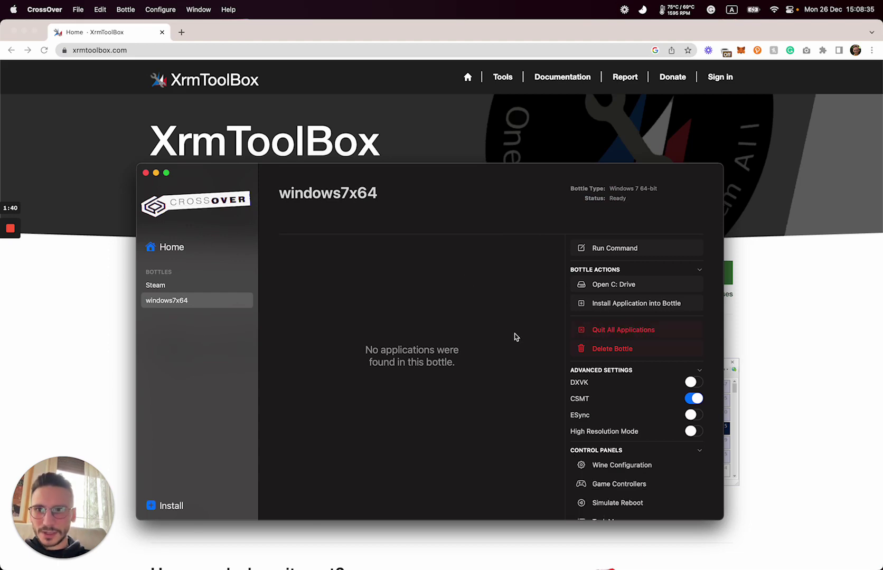
- Download the latest XrmToolBox release from its website in Chrome
click(409, 39)
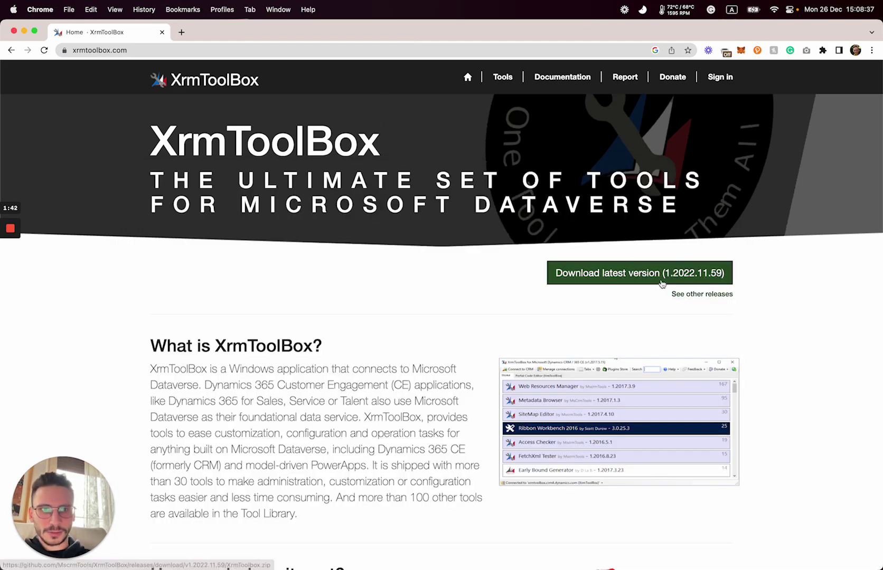
click(639, 276)
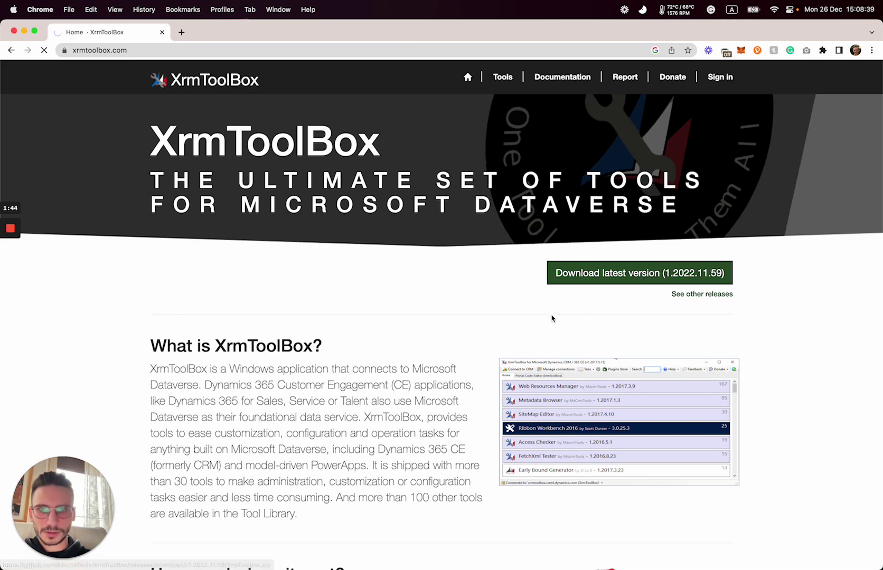
mouse_move(112, 540)
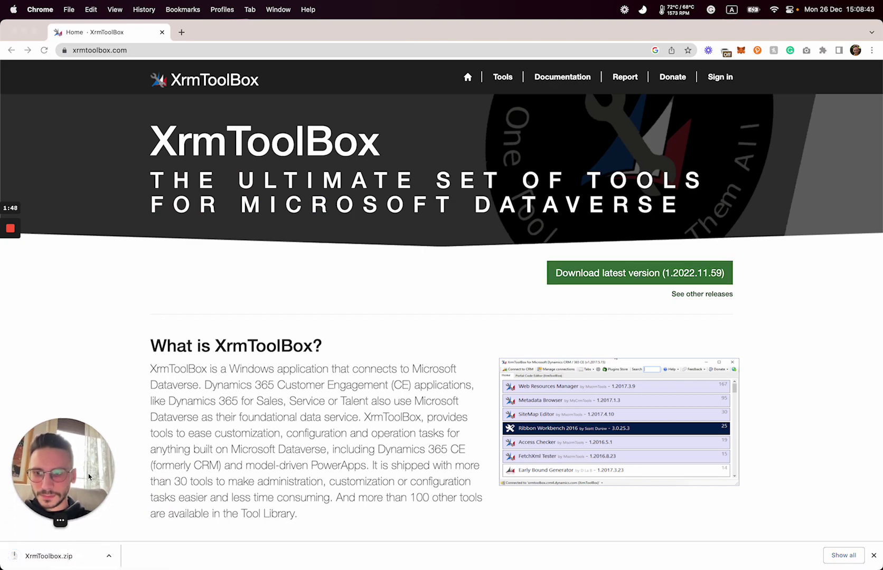
- Extract XrmToolbox.zip and select the extracted XrmToolbox folder in Downloads
click(74, 556)
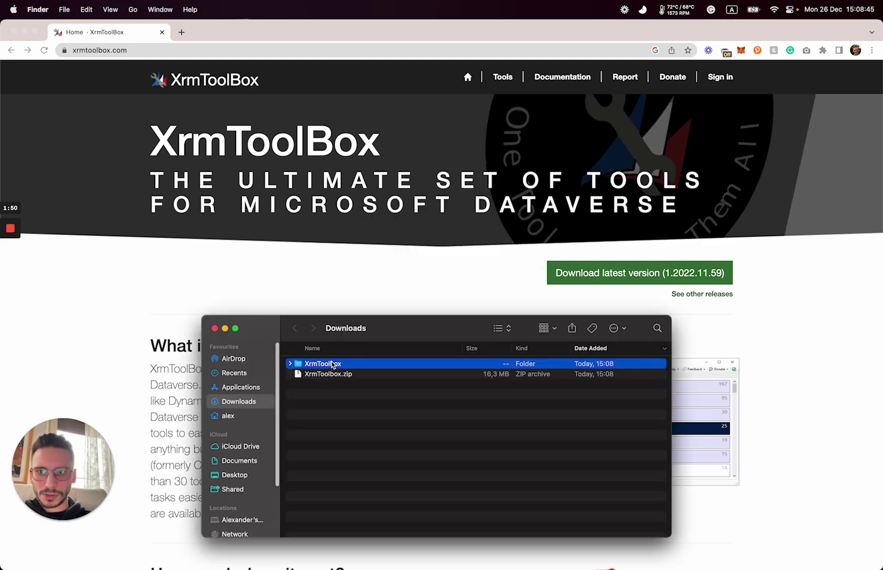
key(super+c)
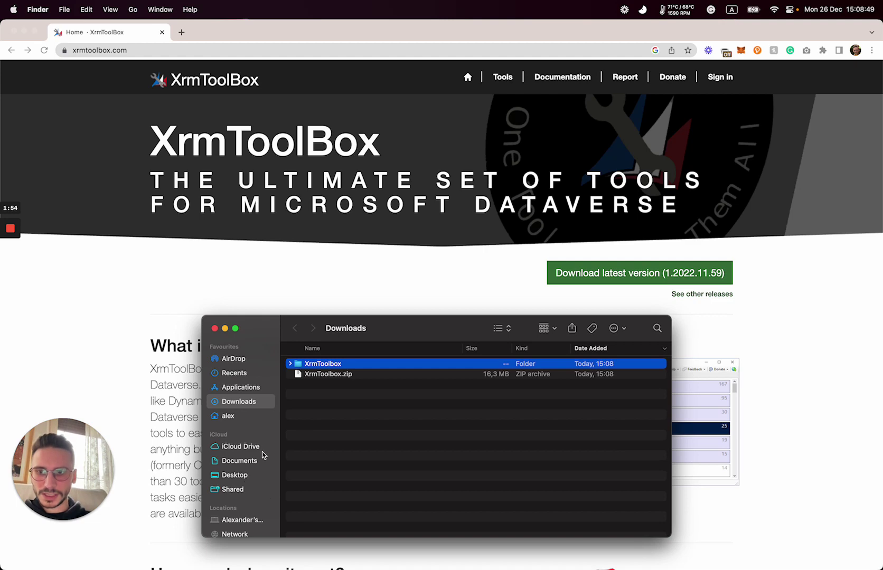
double_click(341, 368)
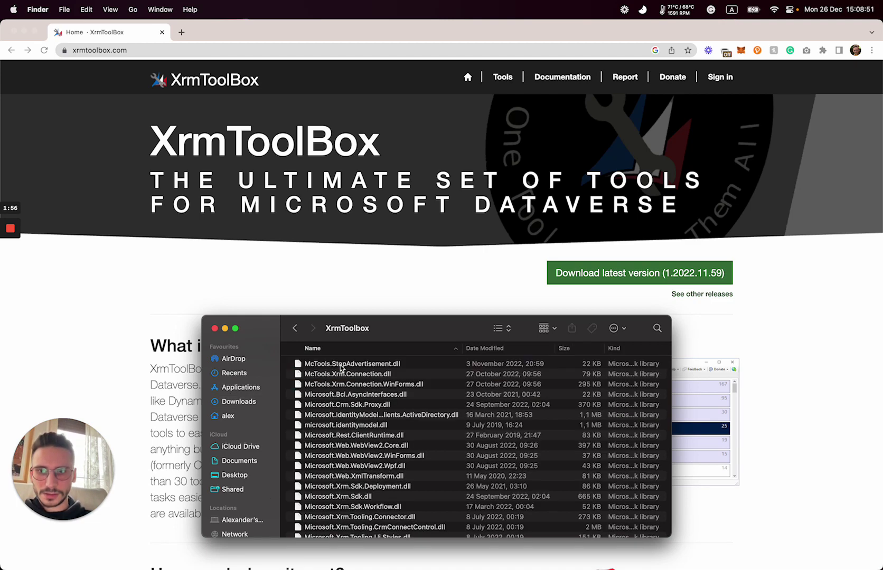
key(super+[)
click(333, 367)
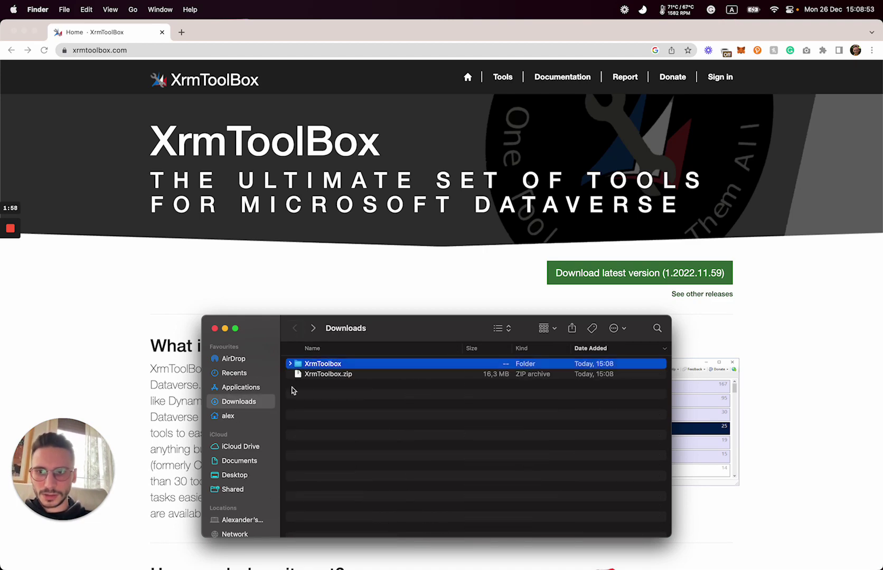
- Browse from the home folder into Library > Application Support > CrossOver in Finder
click(236, 417)
scroll(354, 399, down, 1)
scroll(355, 399, up, 1)
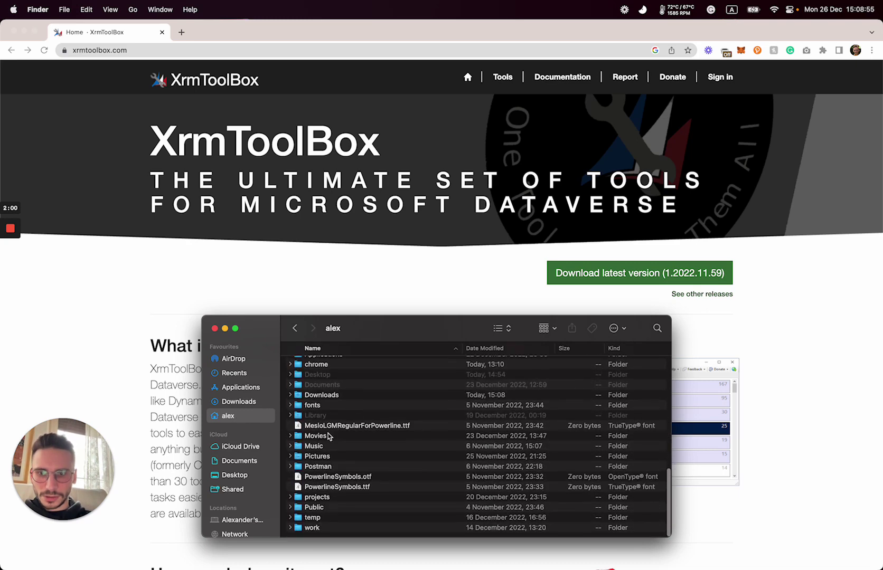
double_click(323, 416)
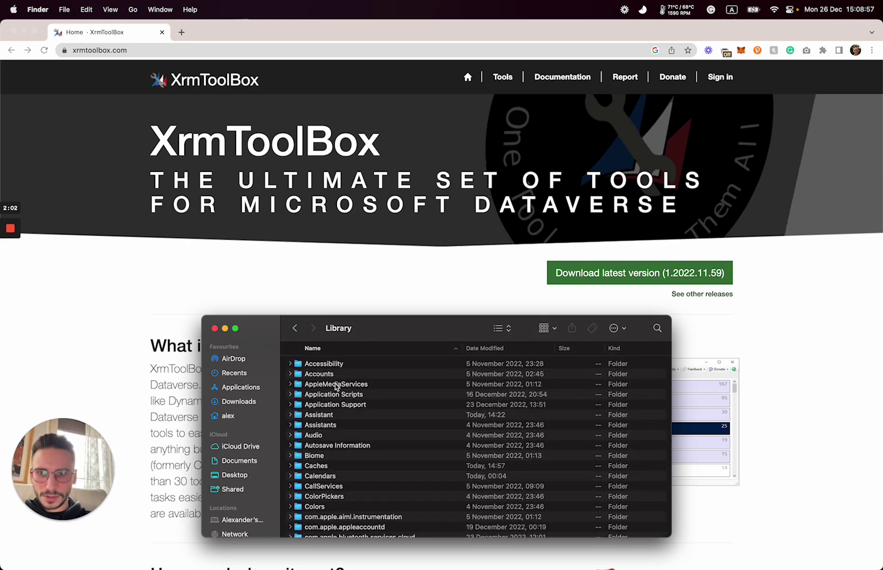
double_click(344, 405)
scroll(372, 404, down, 10)
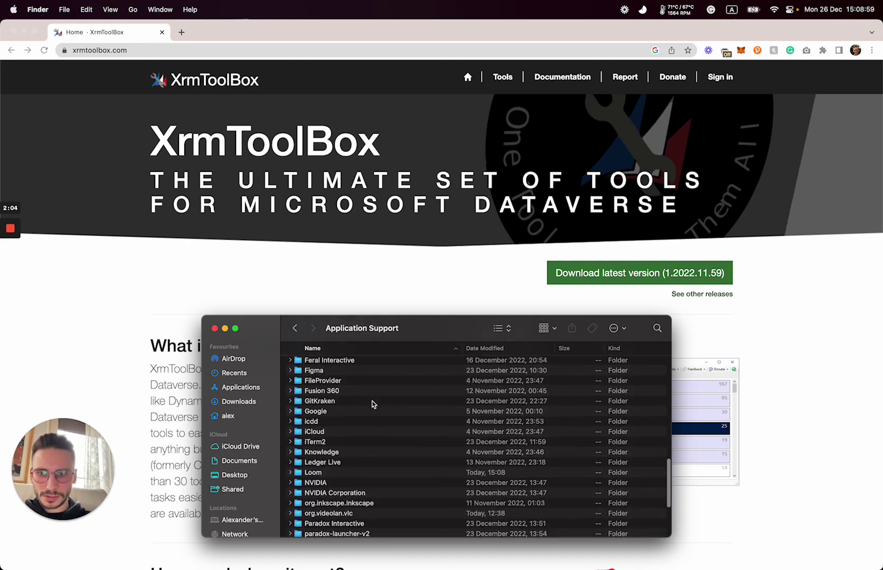
scroll(334, 427, up, 5)
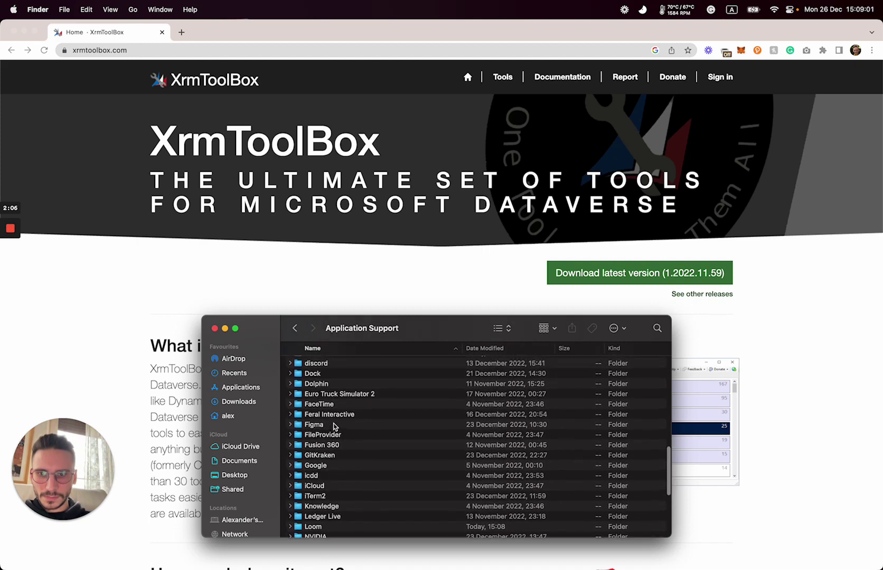
scroll(337, 460, down, 2)
scroll(336, 460, up, 5)
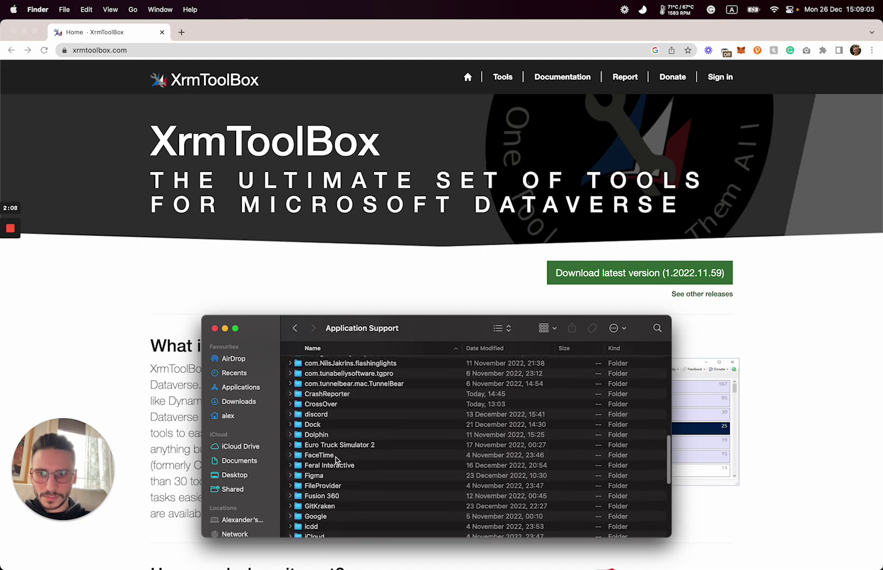
double_click(333, 405)
- Continue through Bottles > windows7x64 > drive_c > users > crossover > Desktop
double_click(322, 365)
double_click(325, 374)
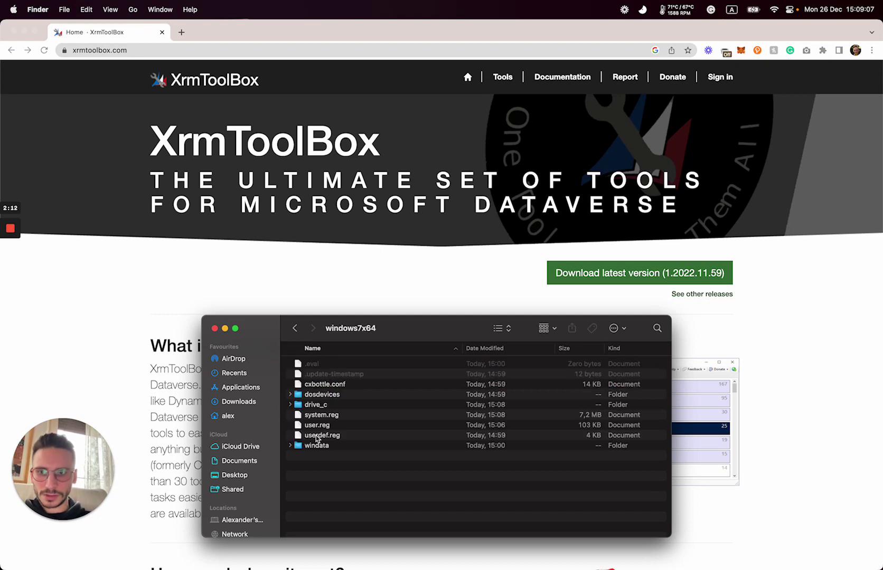
double_click(325, 405)
double_click(325, 406)
click(333, 365)
double_click(333, 365)
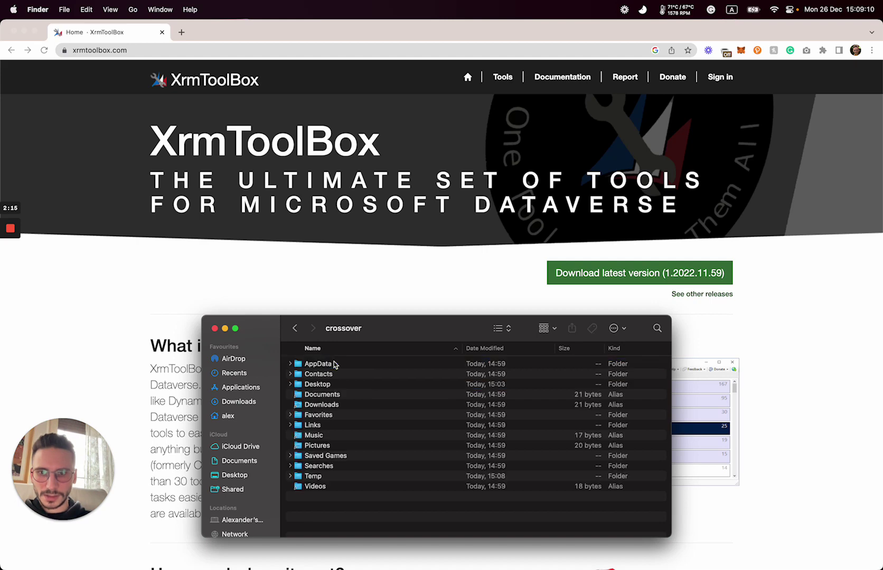
double_click(319, 385)
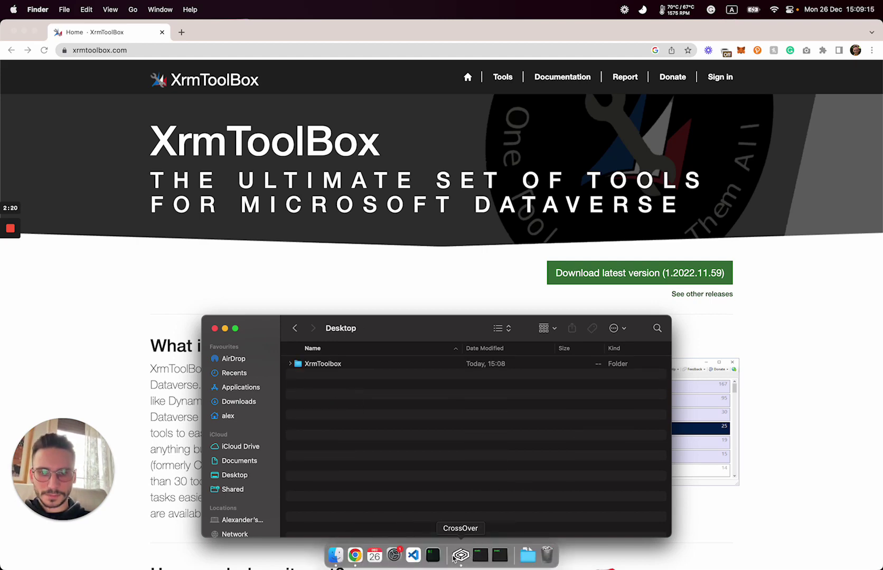
- Switch to CrossOver and choose to install an unlisted application into windows7x64
click(461, 555)
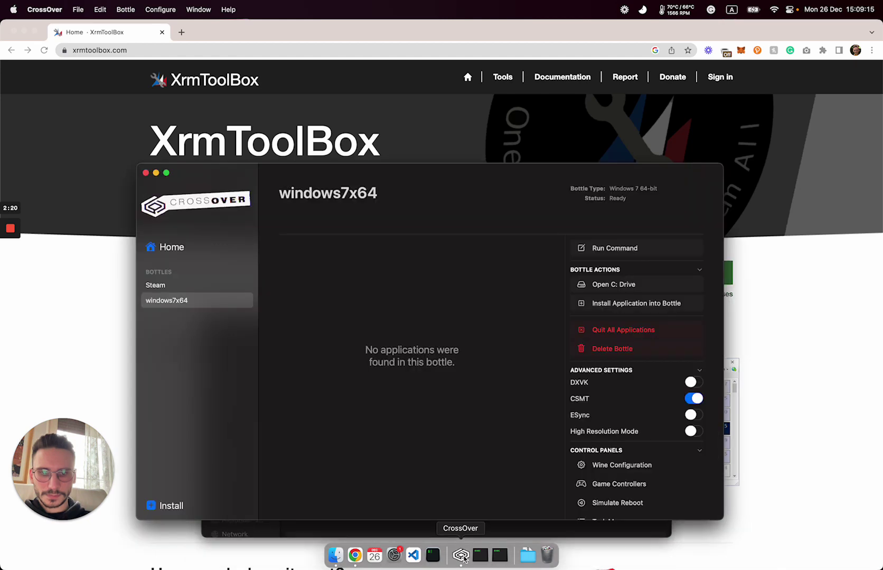
click(611, 304)
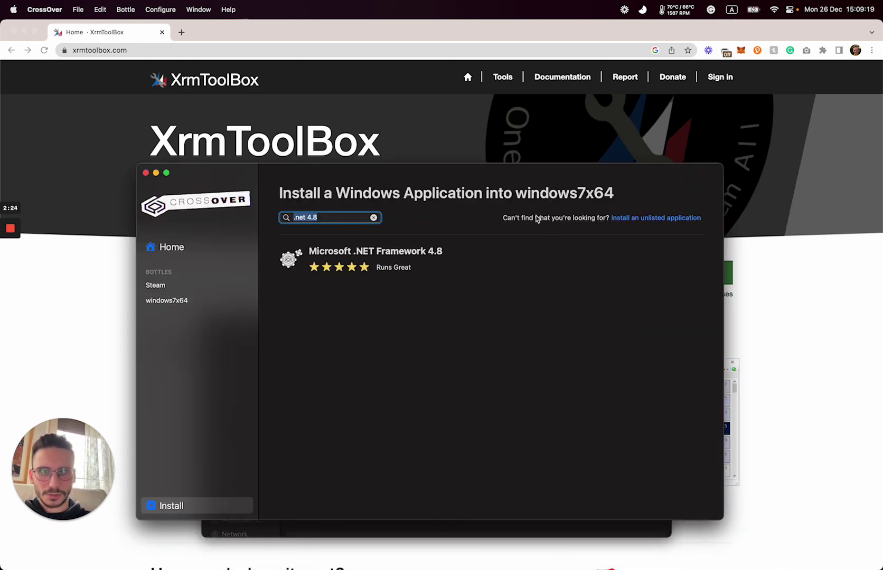
click(647, 222)
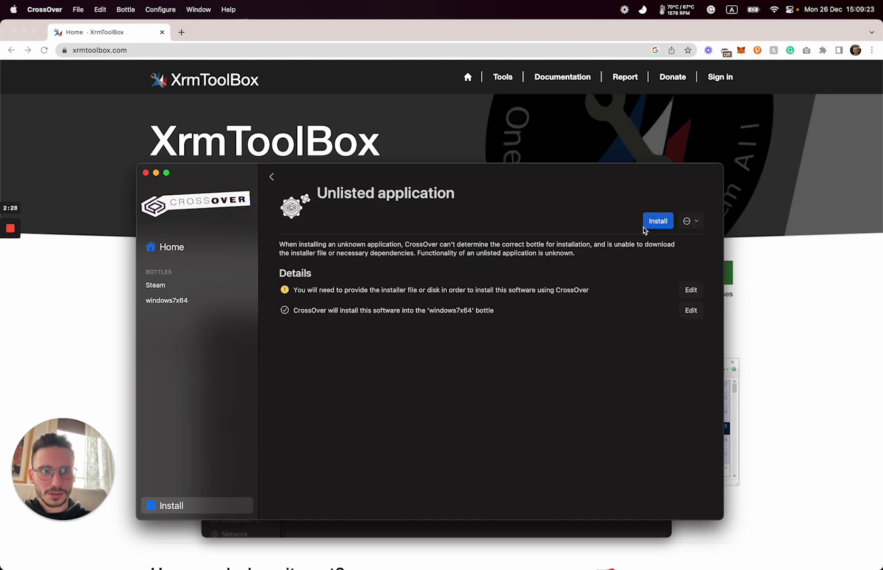
- Open the installer file chooser at the home folder with hidden files shown
click(656, 222)
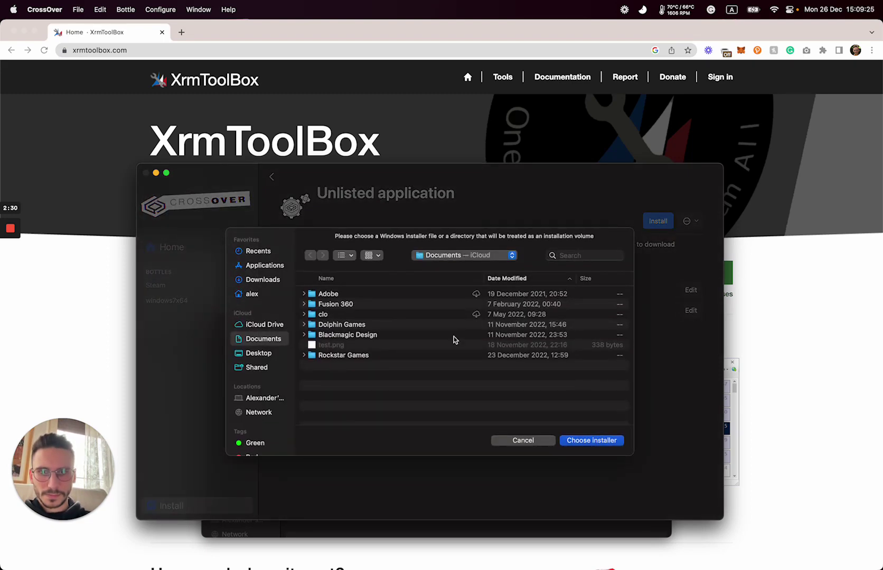
click(273, 297)
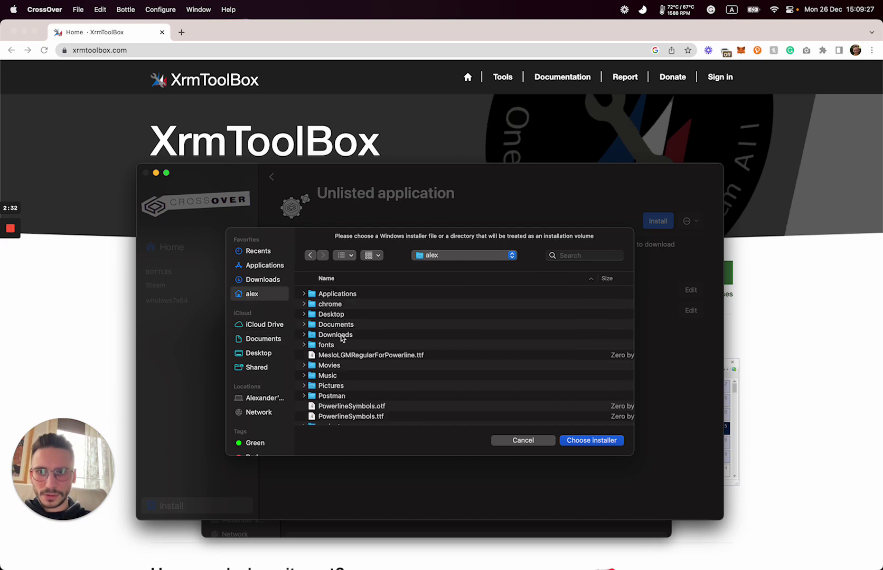
scroll(359, 373, down, 3)
scroll(352, 344, up, 3)
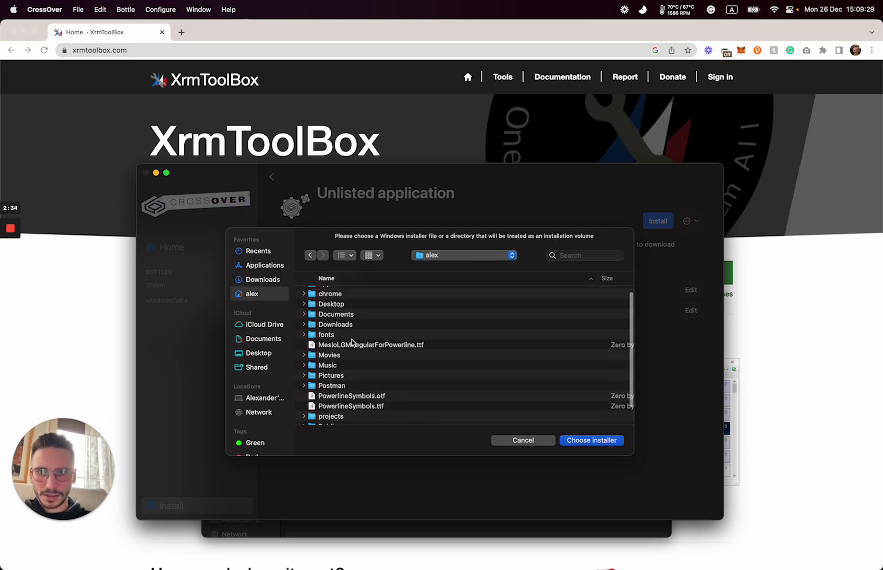
key(super+shift+period)
scroll(351, 372, down, 5)
scroll(351, 373, down, 5)
scroll(350, 373, up, 2)
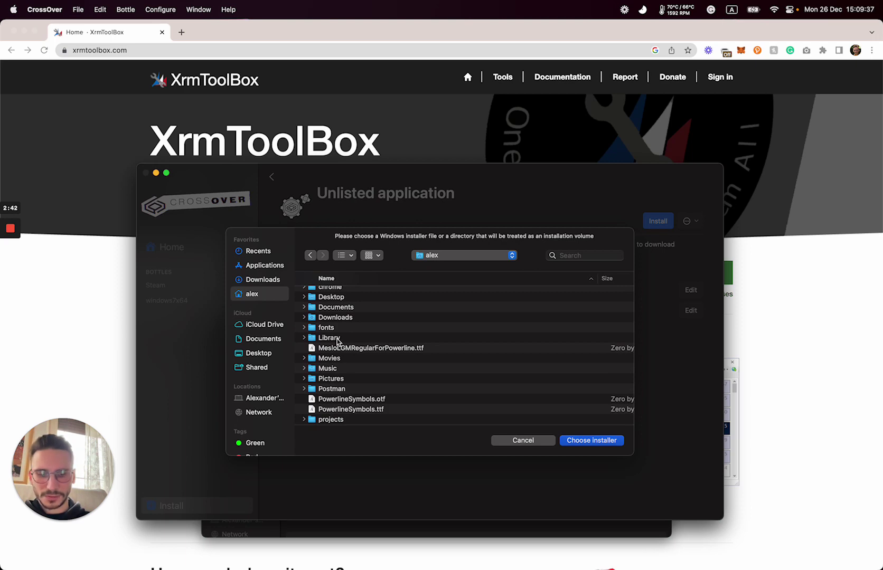
- Browse into Library > Application Support > CrossOver > Bottles in the chooser
double_click(337, 341)
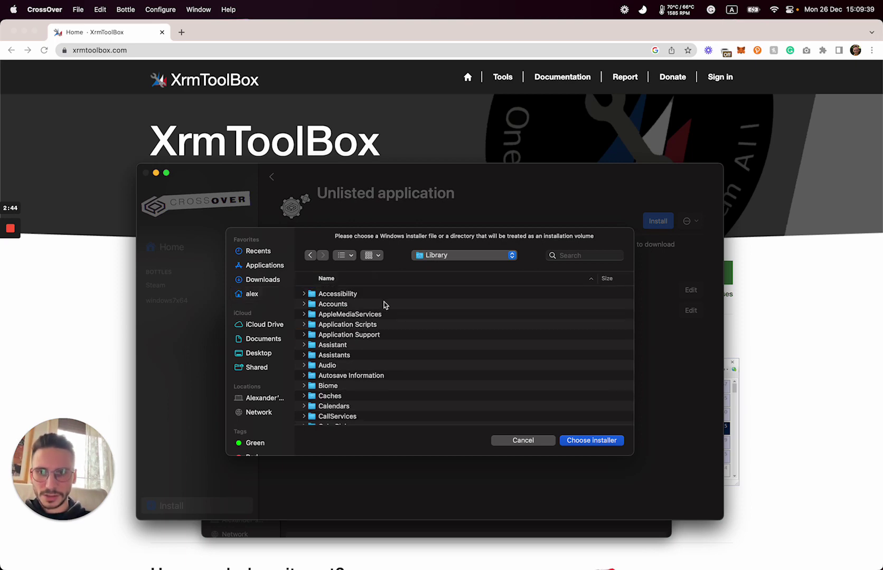
scroll(384, 304, down, 5)
scroll(384, 303, down, 3)
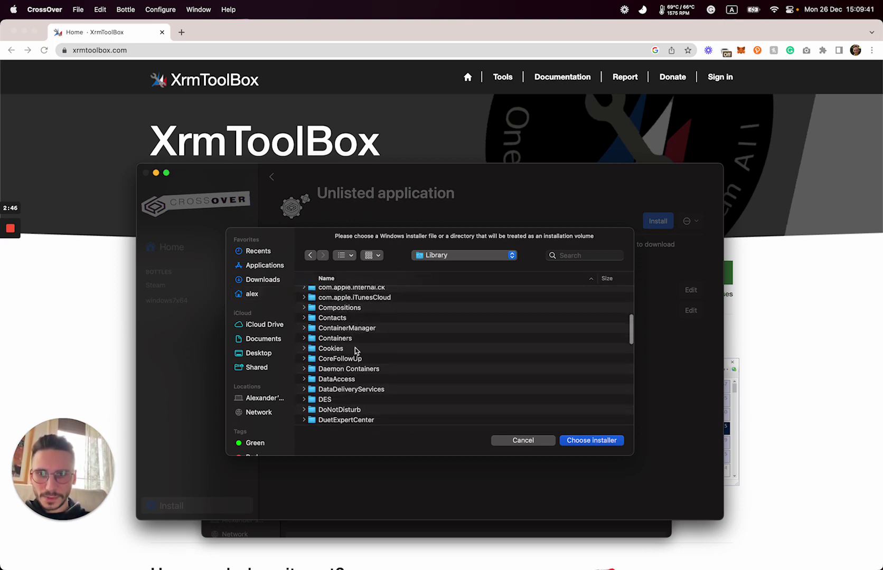
scroll(353, 373, up, 6)
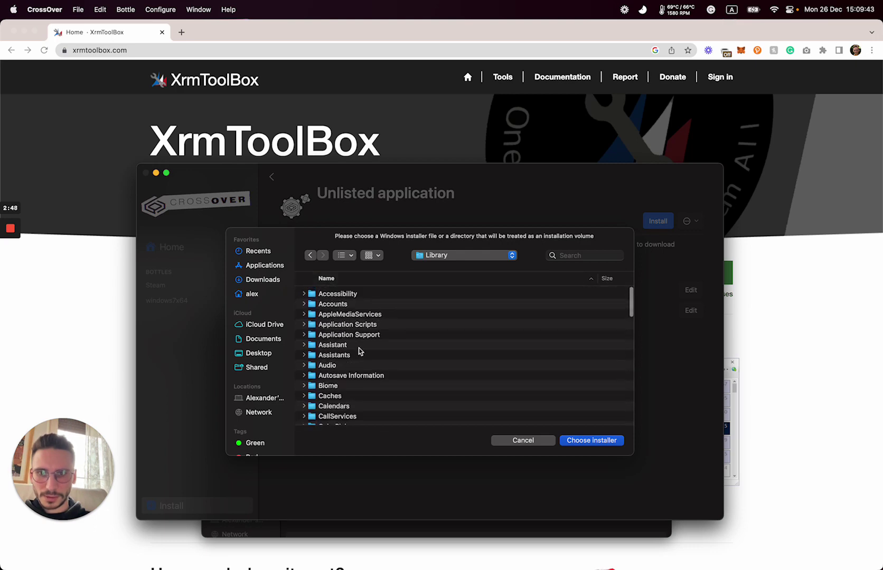
double_click(364, 336)
scroll(340, 380, down, 10)
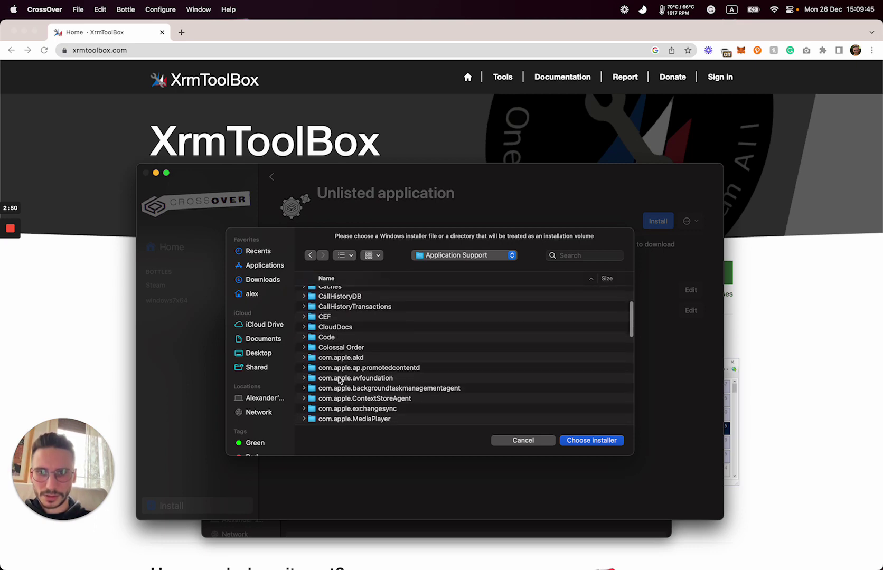
double_click(338, 362)
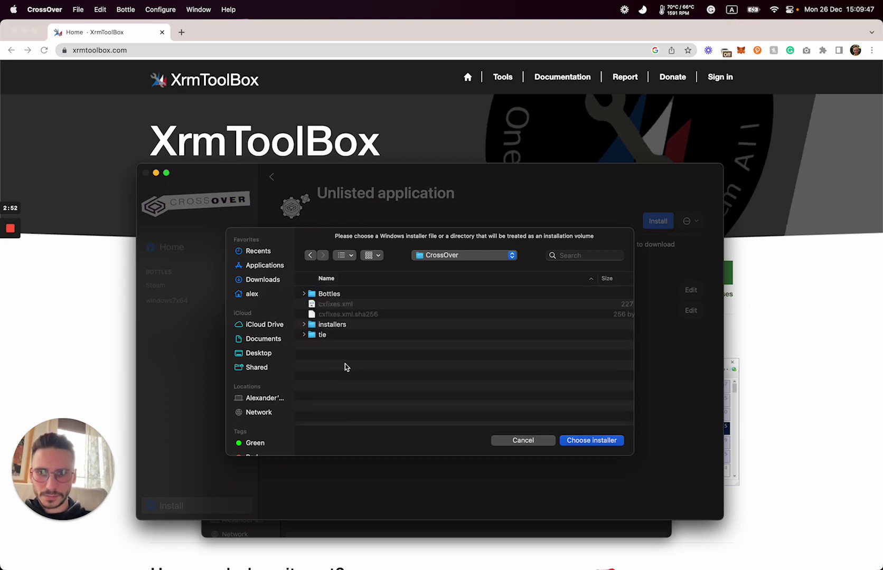
double_click(337, 294)
- Continue through windows7x64 > drive_c > users > crossover > Desktop > XrmToolbox
double_click(336, 306)
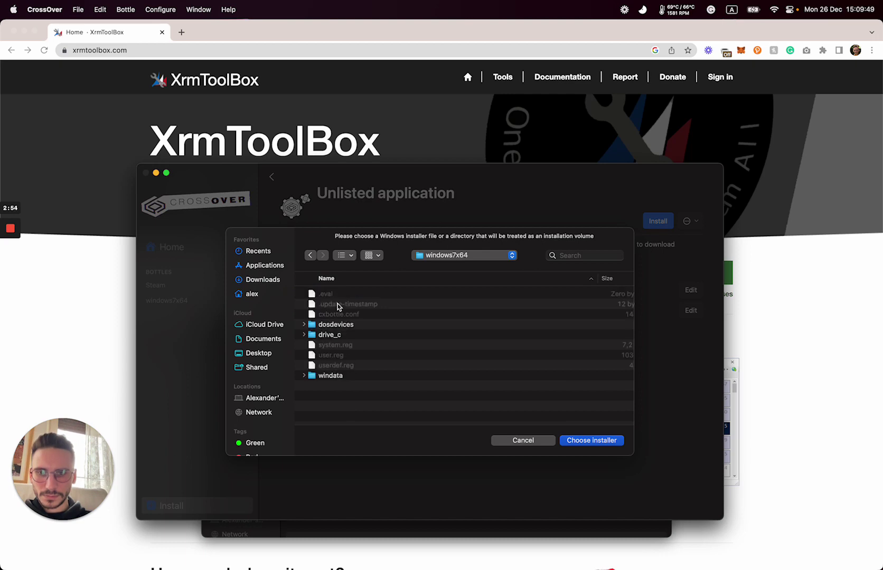
double_click(341, 336)
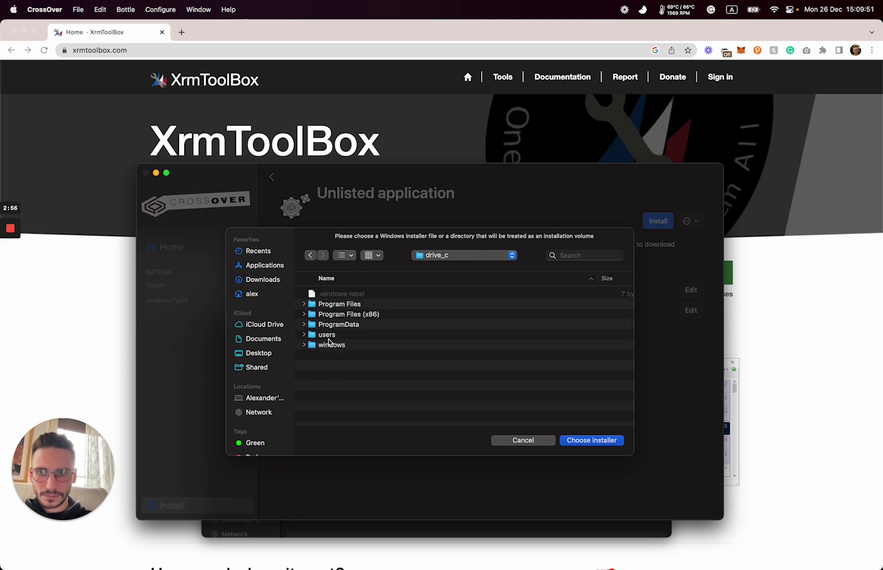
double_click(329, 337)
double_click(347, 294)
double_click(341, 314)
double_click(350, 294)
- Choose XrmToolBox.exe as the installer and start the installation
scroll(350, 294, down, 10)
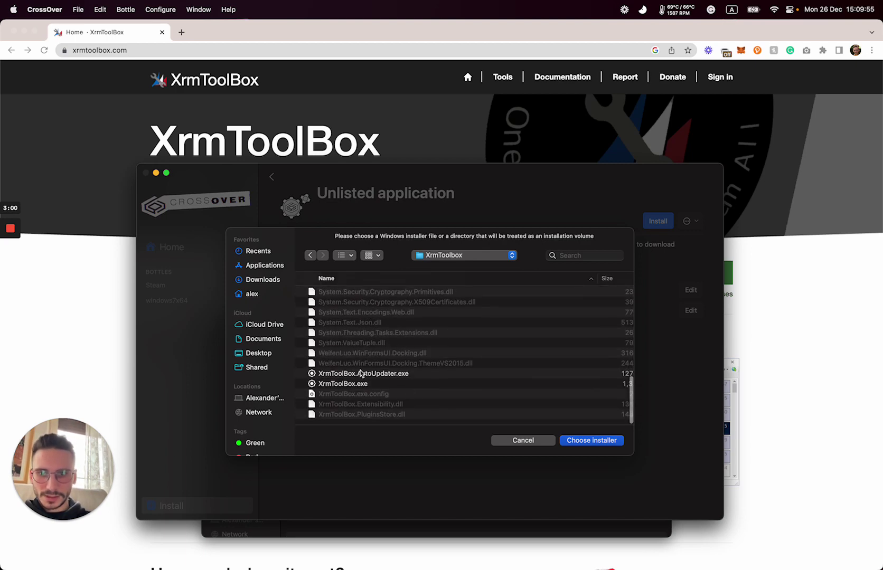
click(355, 384)
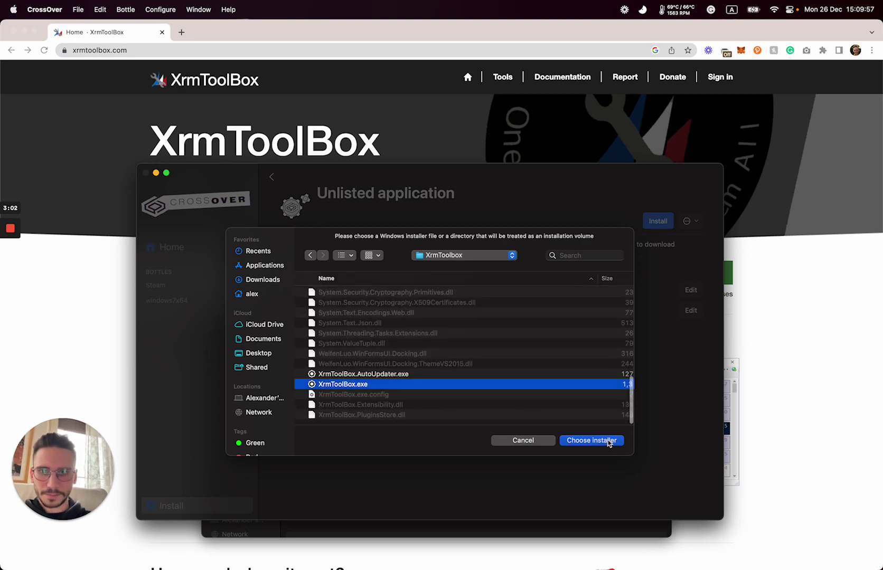
click(595, 443)
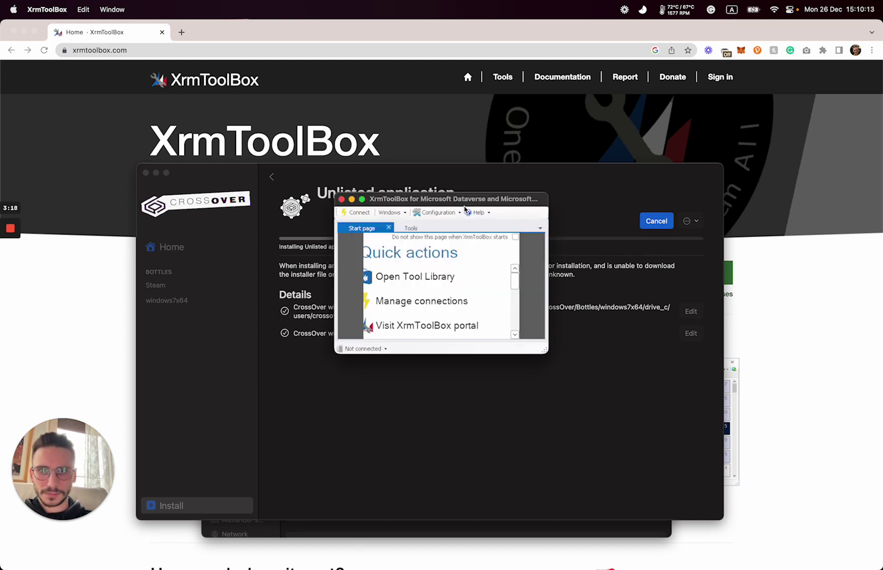
- Drag the launched XrmToolBox window to the upper-left corner of the screen
drag(367, 200, 210, 101)
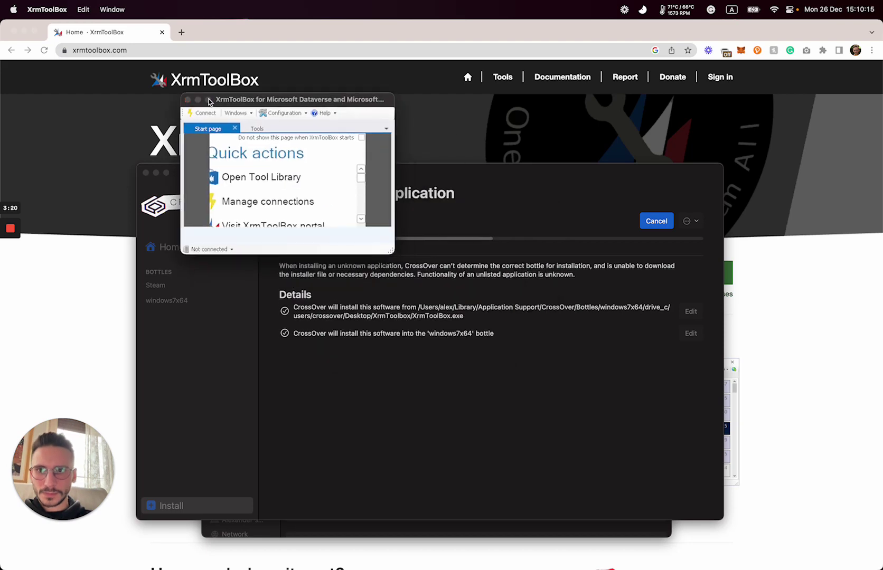